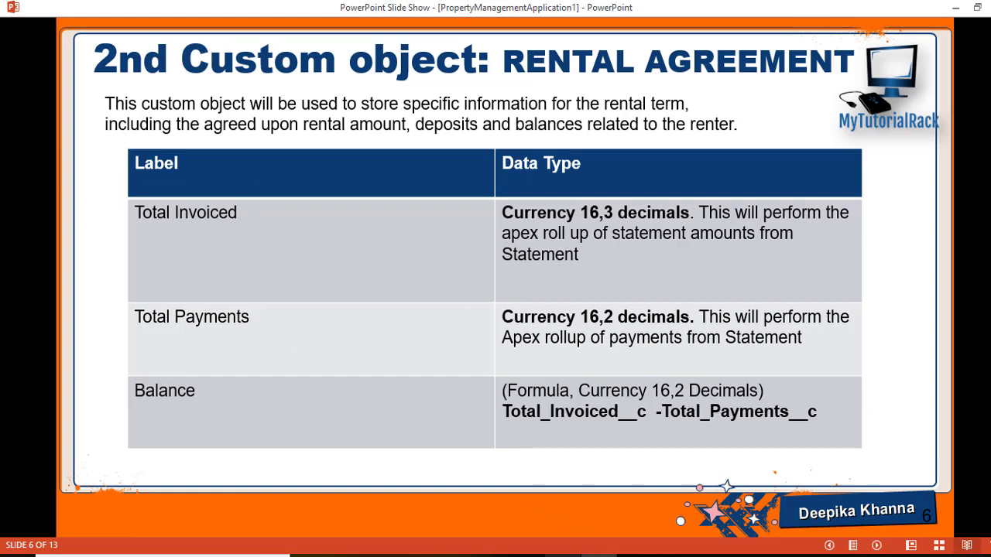
Start a new Currency custom field on the Rental Agreement object.
key(alt+Tab)
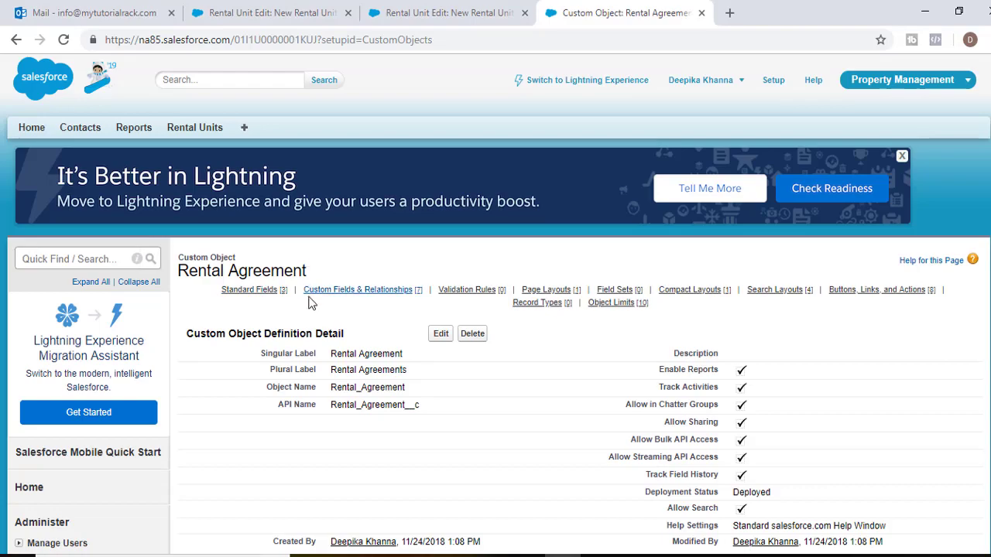
scroll(310, 302, down, 6)
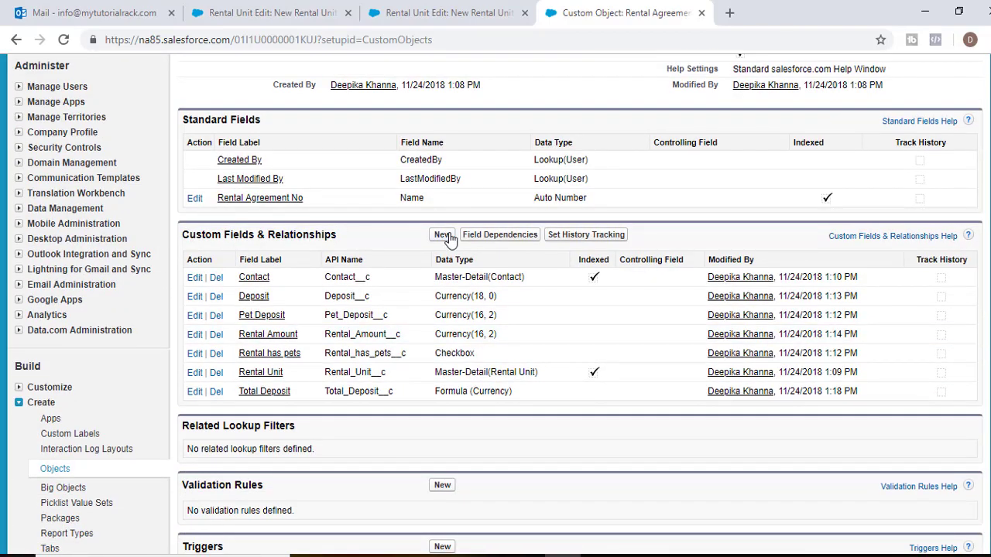
click(442, 235)
scroll(194, 267, down, 3)
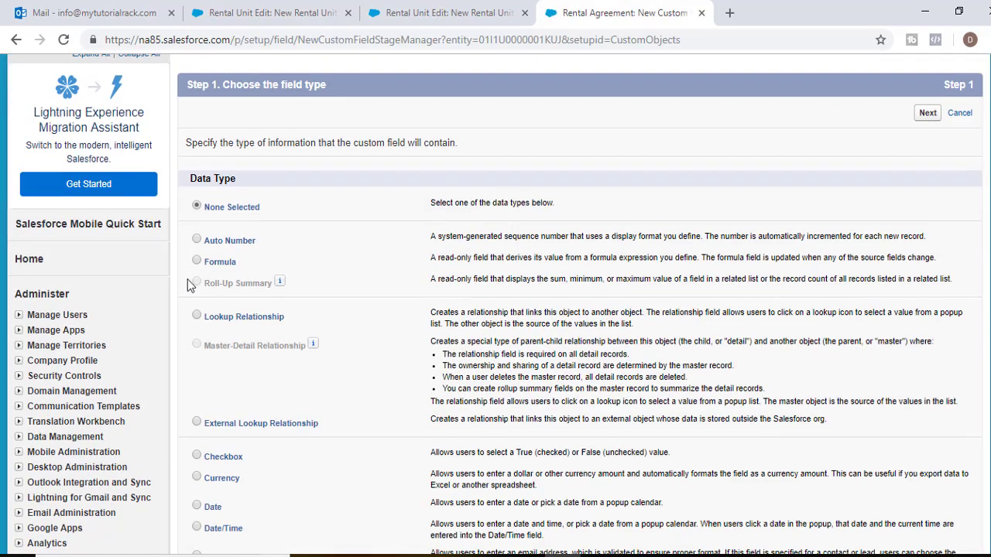
scroll(263, 325, down, 5)
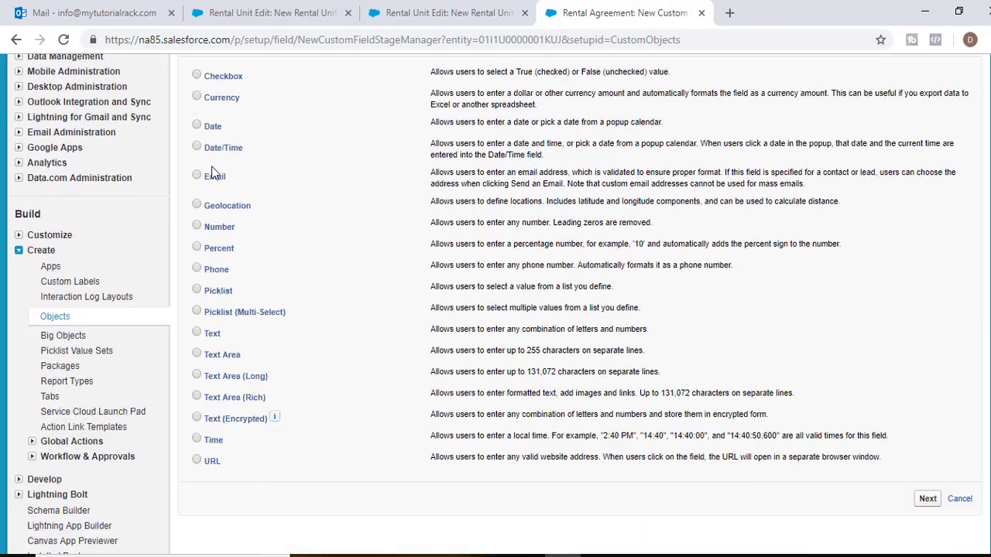
click(225, 105)
click(928, 499)
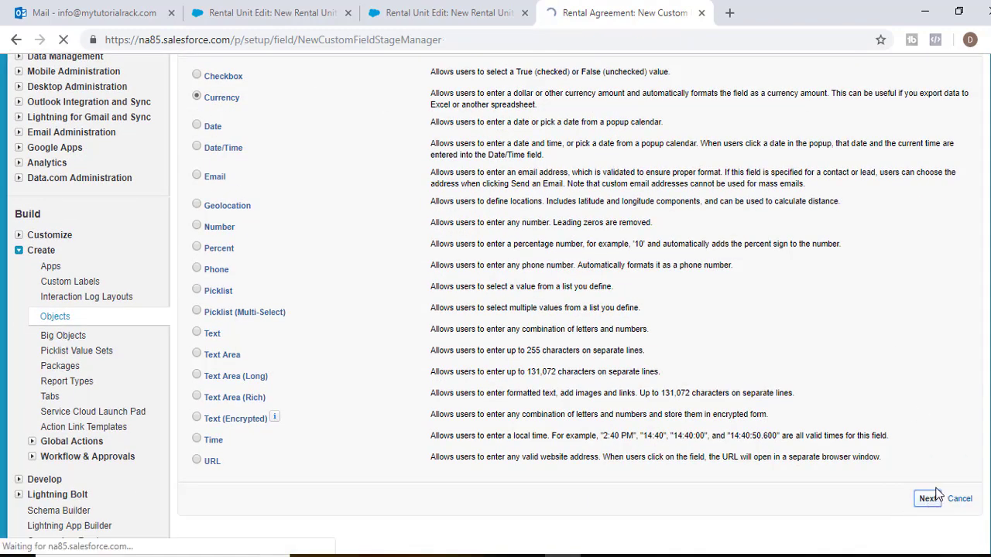
Label the field Total Invoiced with length 16 and 2 decimal places, then pass field-level security.
click(387, 372)
text(T)
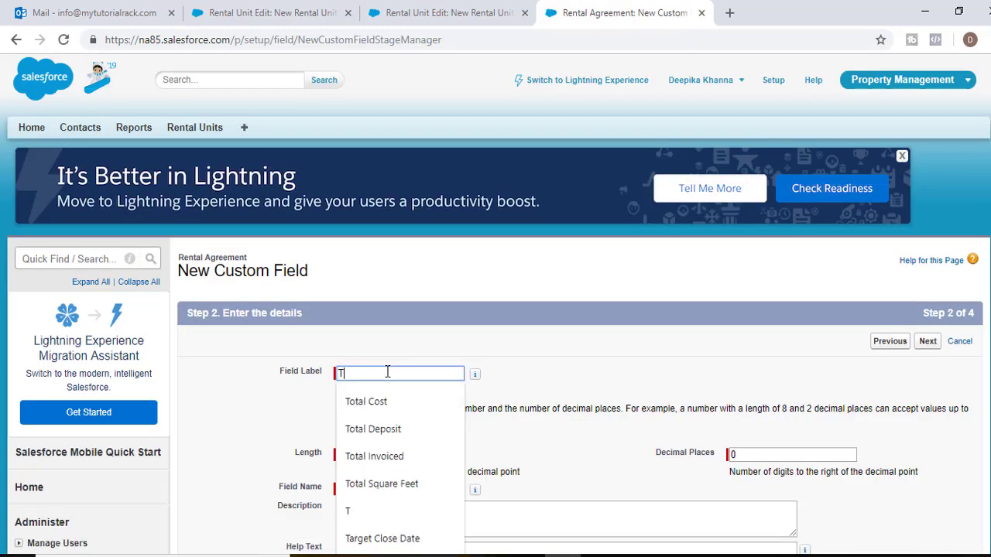
text(otal Invoiced)
key(Tab)
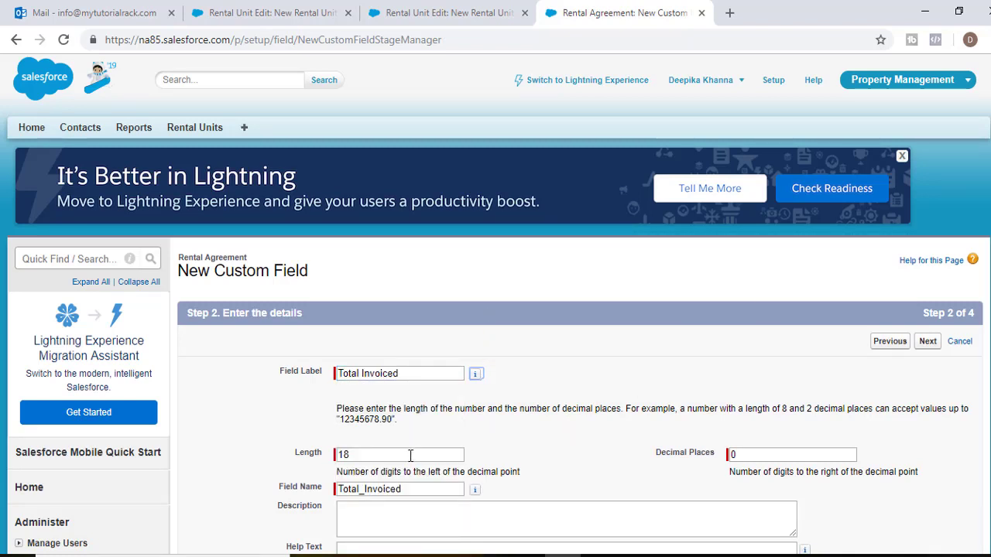
drag(376, 455, 308, 469)
text(16)
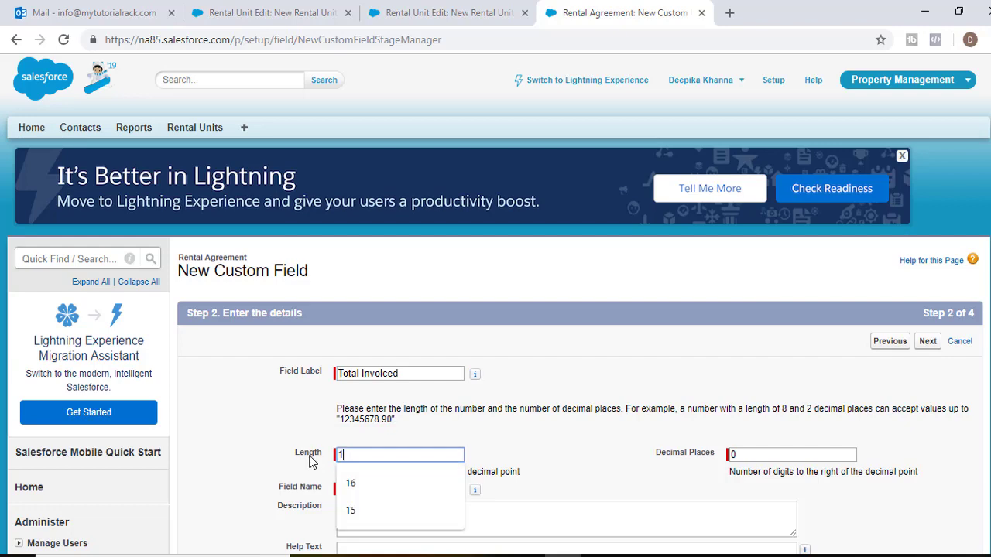
double_click(771, 455)
text(2)
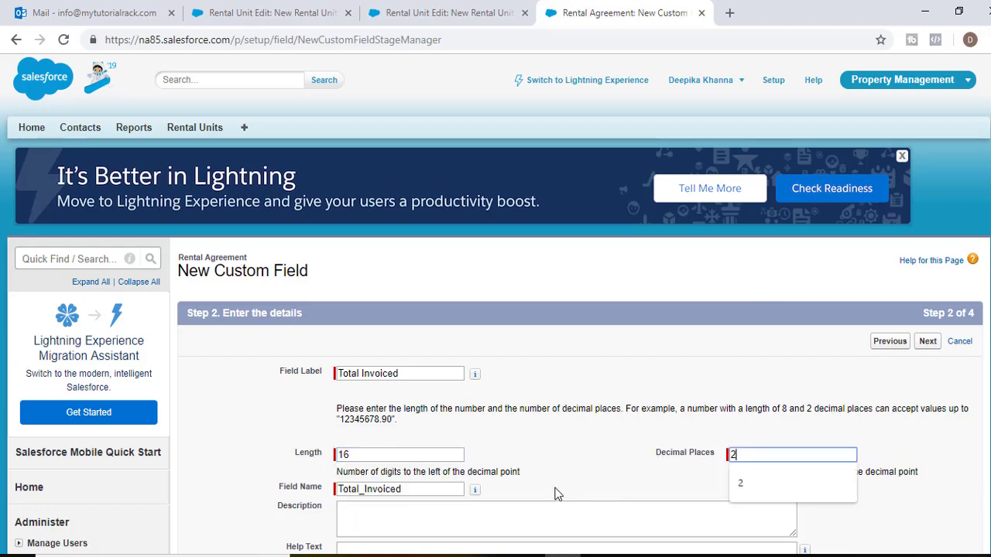
scroll(557, 503, down, 2)
click(362, 359)
scroll(362, 359, down, 3)
click(925, 346)
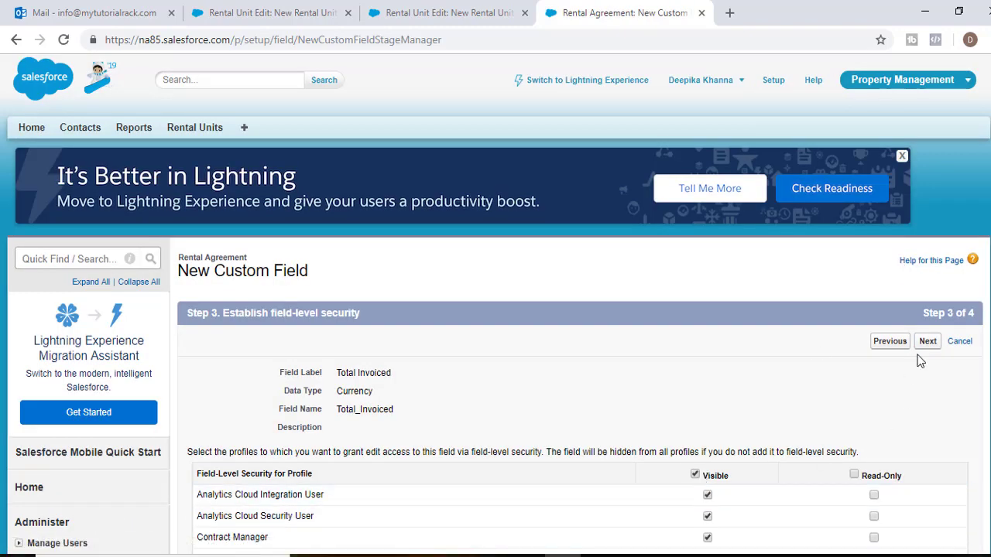
click(927, 341)
scroll(889, 436, down, 4)
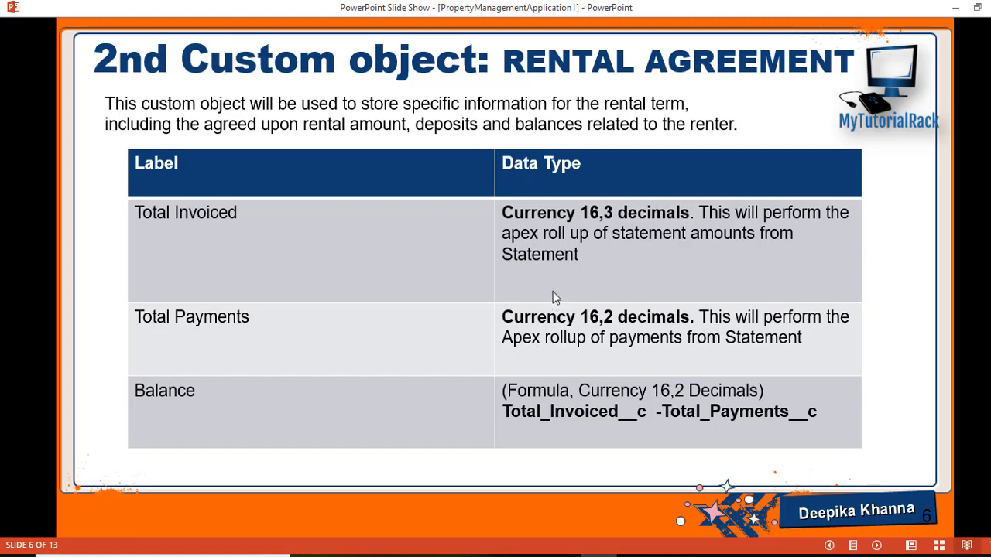
Choose Currency as the new field's data type on Rental Agreement.
key(alt+Tab)
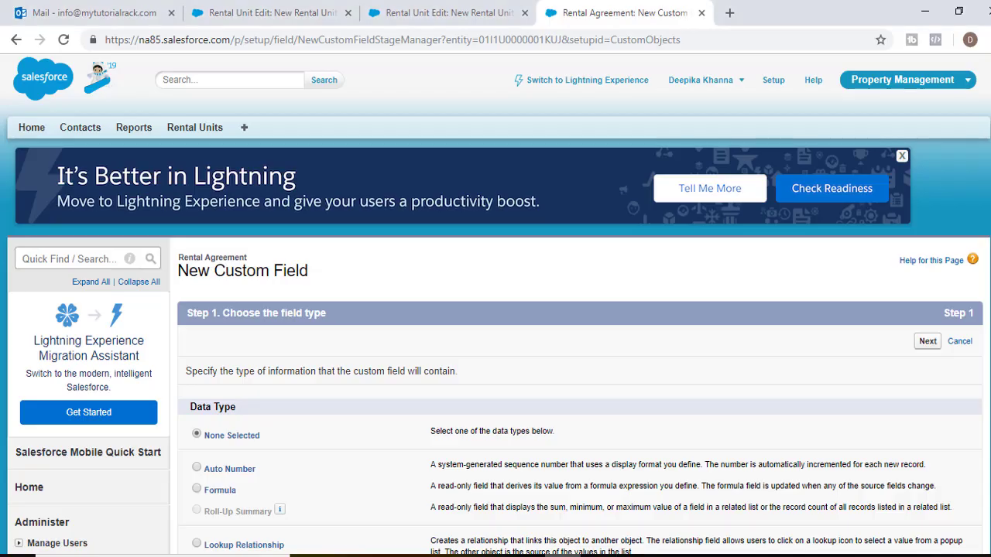
scroll(297, 422, down, 2)
scroll(298, 421, down, 2)
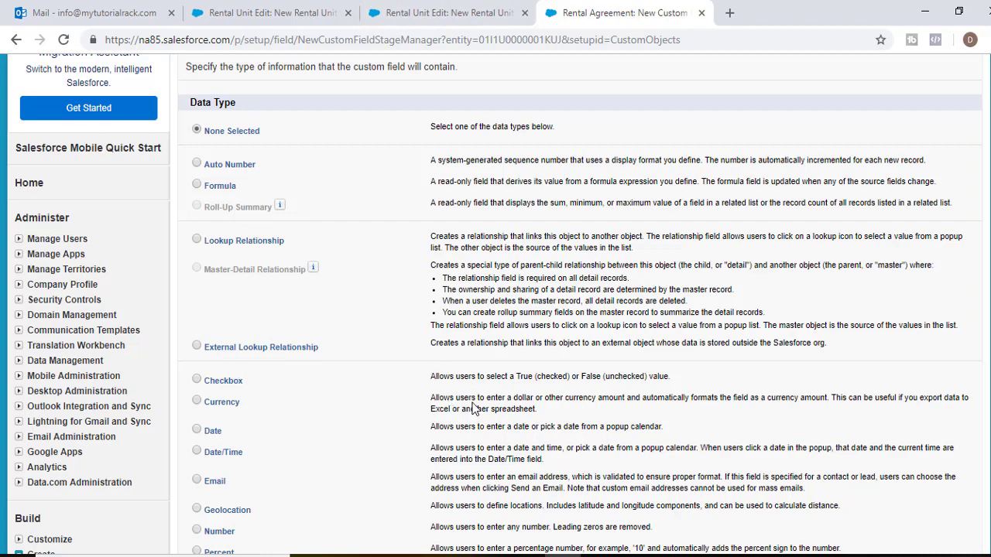
scroll(366, 288, down, 1)
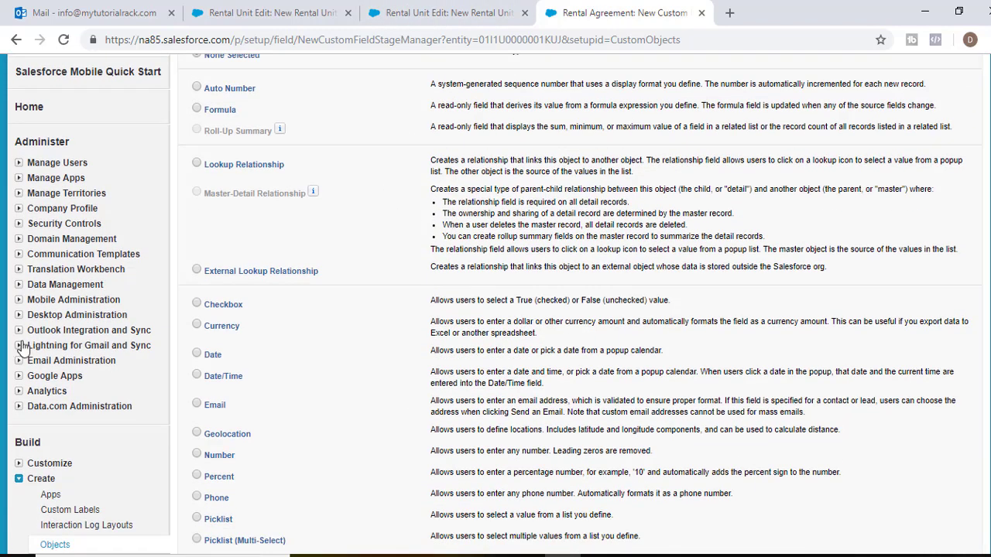
click(223, 328)
scroll(896, 474, down, 3)
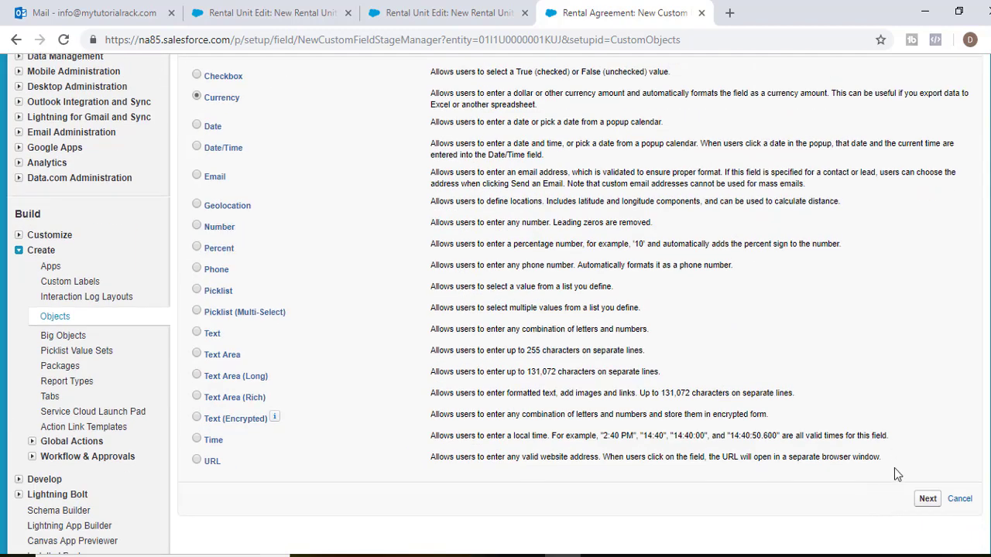
click(927, 499)
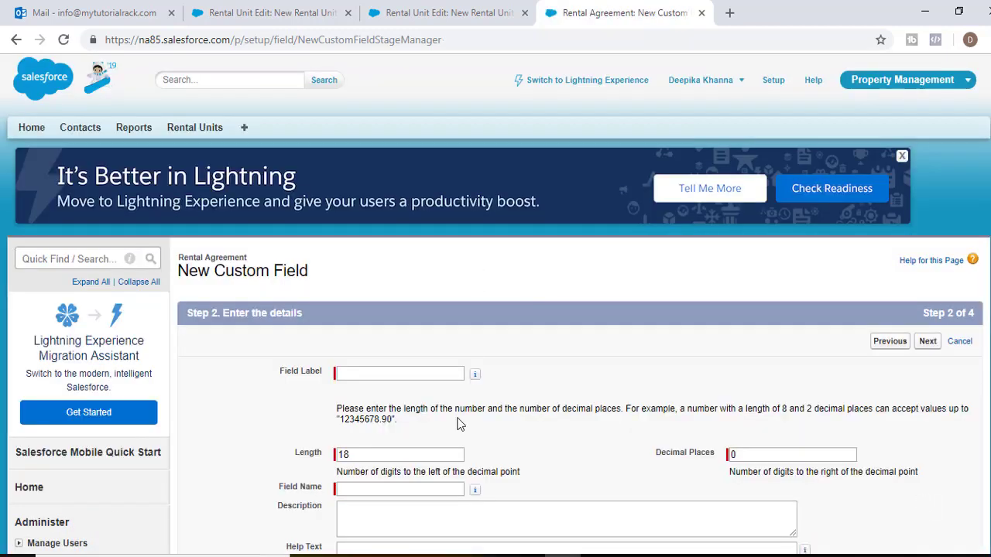
Label the field Total Payments with length 16 and 2 decimal places.
click(362, 372)
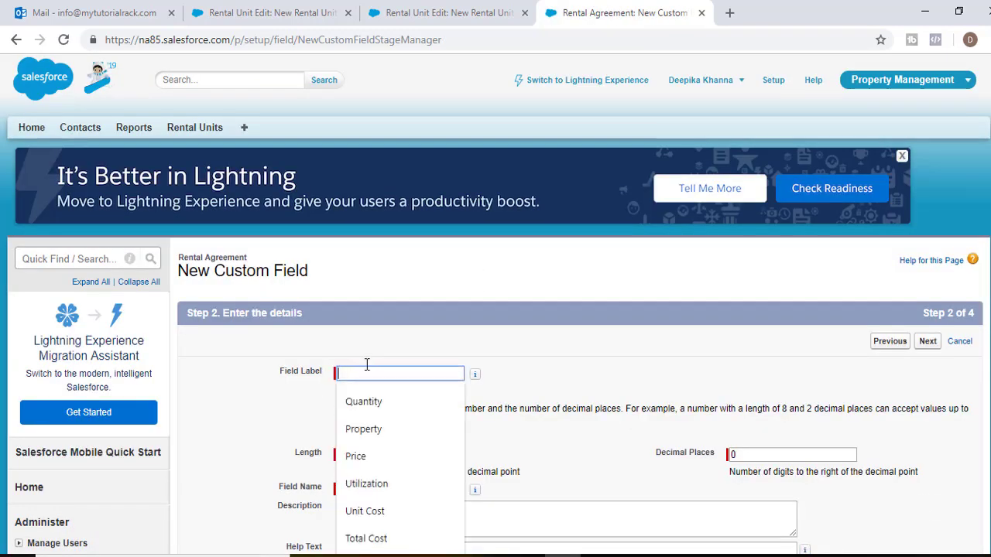
text(Total Payments)
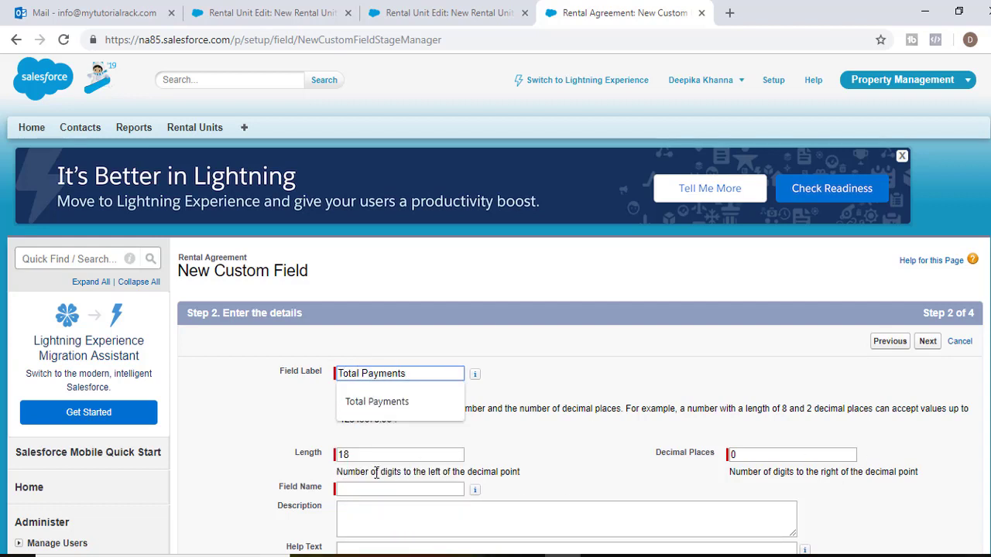
click(399, 451)
text(16)
key(Tab)
text(2)
Make Total Payments visible to every profile and save it with Save & New.
click(928, 341)
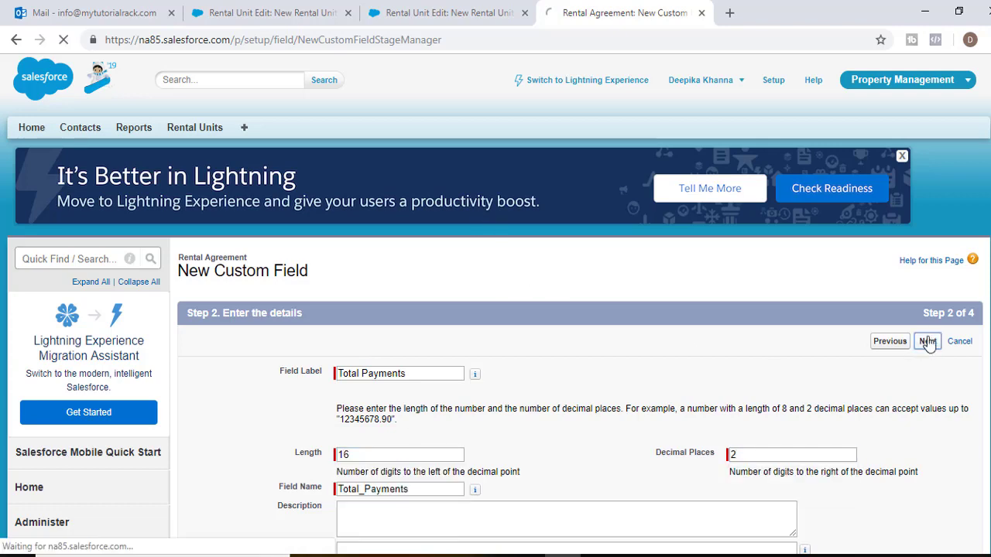
click(695, 474)
click(926, 341)
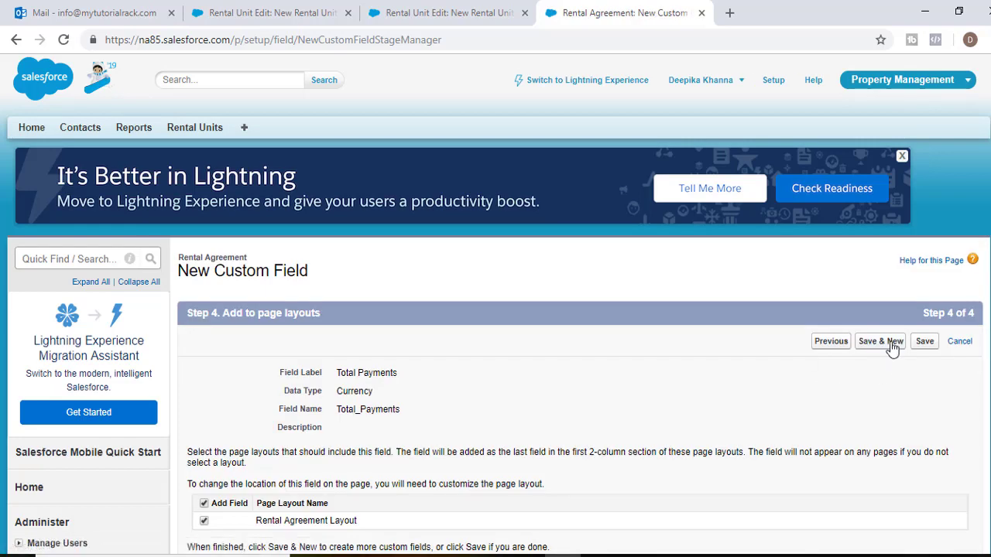
click(890, 342)
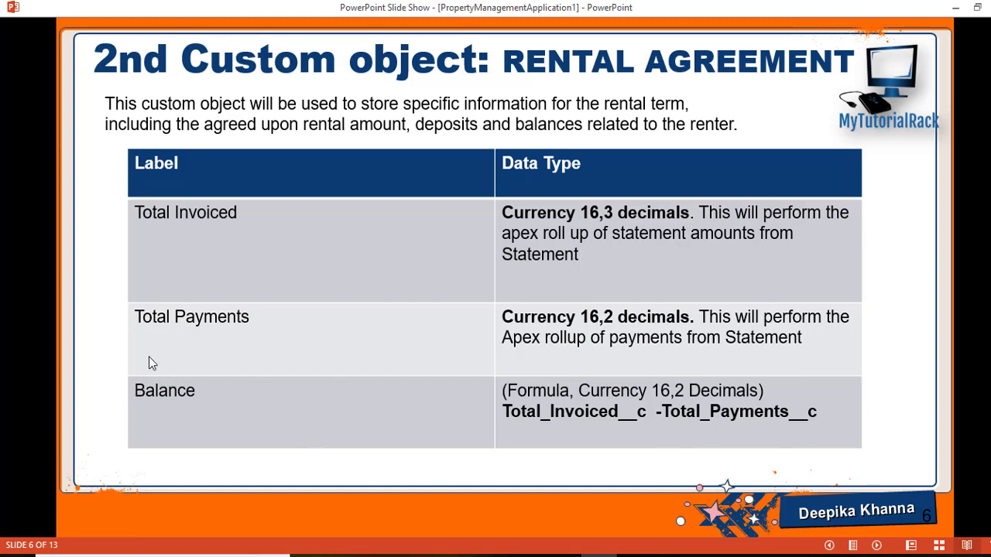
Choose Formula as the new custom field's data type.
key(alt+Tab)
scroll(162, 232, down, 2)
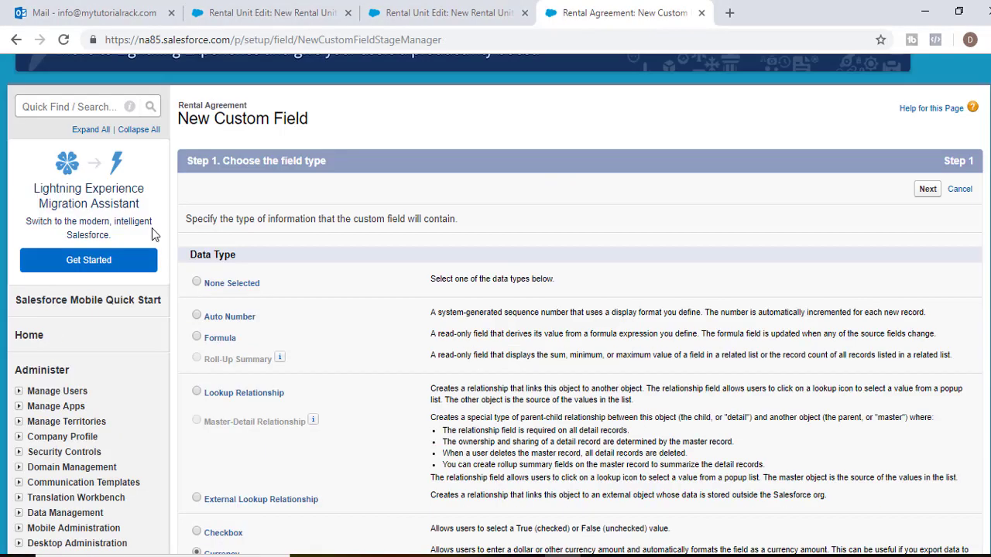
scroll(257, 286, down, 2)
click(218, 261)
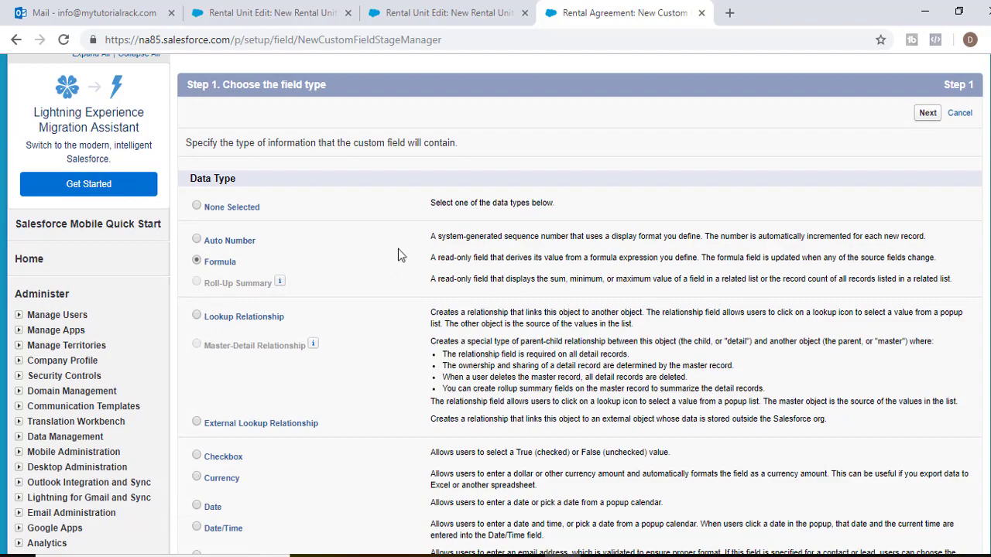
scroll(229, 284, down, 4)
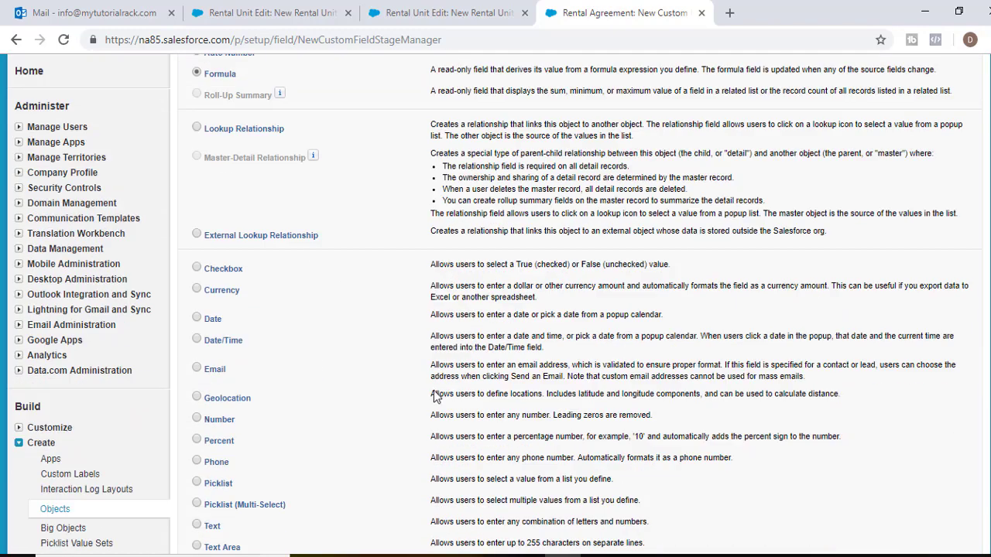
scroll(963, 508, down, 3)
click(926, 348)
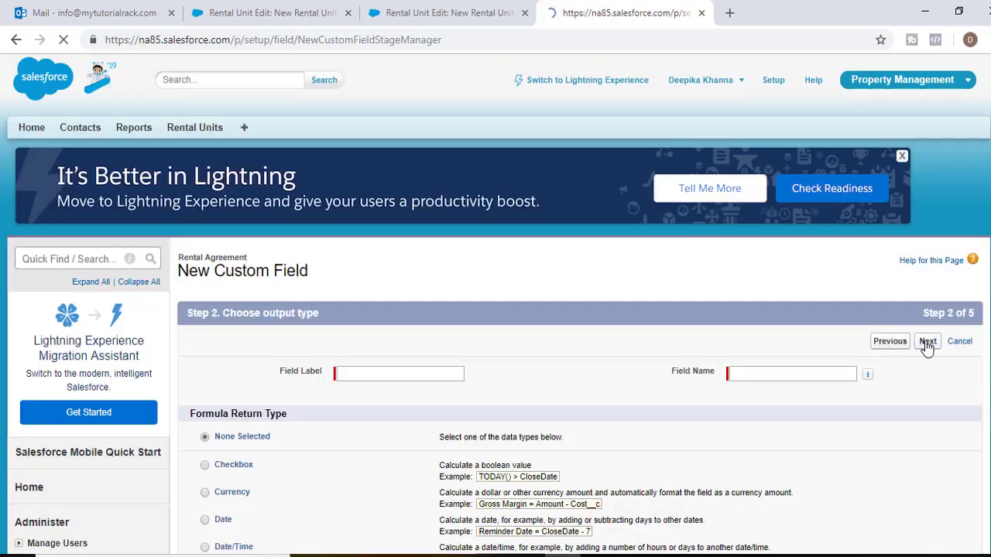
Label the formula field Balance, set its return type to Currency, and continue.
click(375, 373)
text(Balance)
key(Tab)
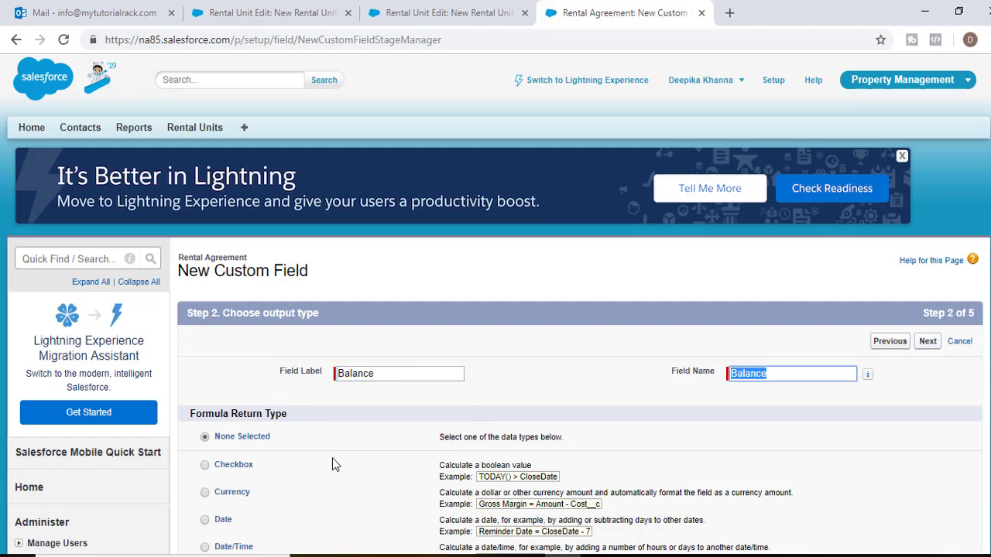
scroll(333, 445, down, 1)
click(253, 420)
scroll(445, 340, down, 3)
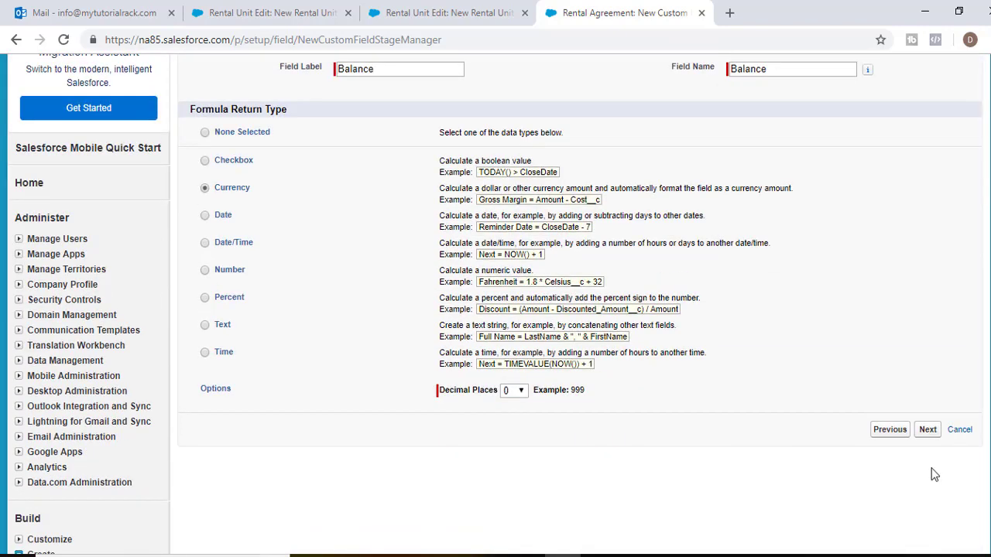
click(928, 429)
Build the formula Total_Invoiced__c - Total_Payments__c and check its syntax.
scroll(364, 322, down, 1)
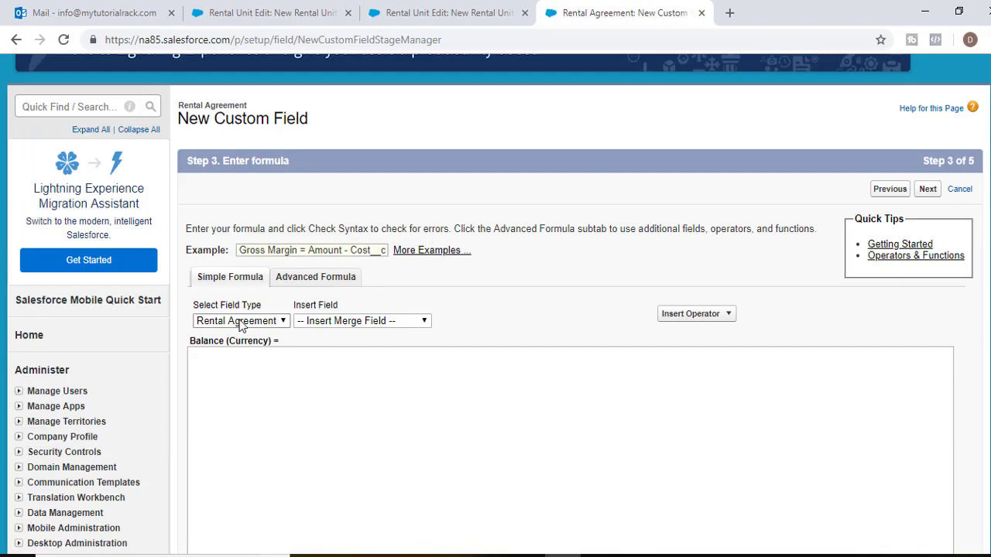
click(344, 321)
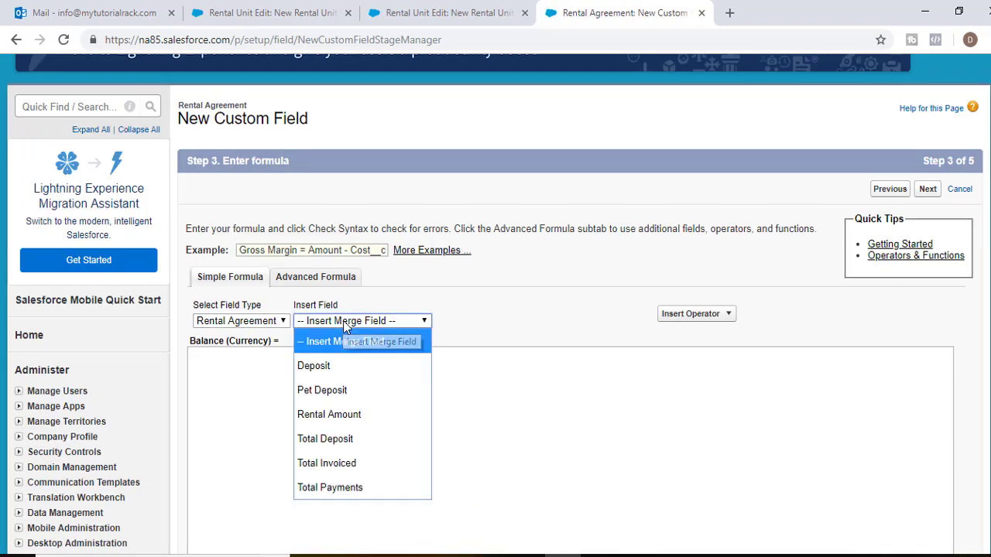
click(324, 463)
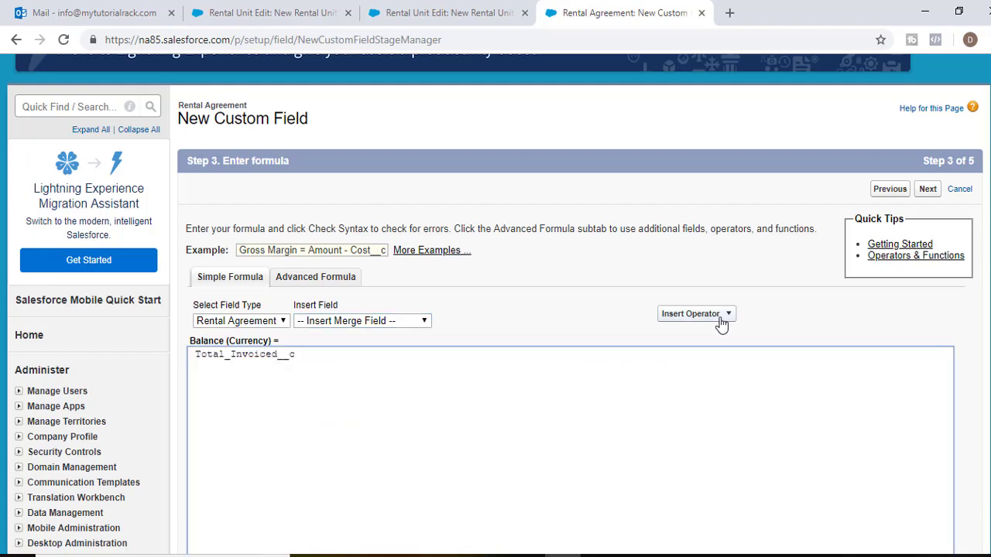
click(716, 316)
click(682, 346)
click(399, 320)
click(336, 489)
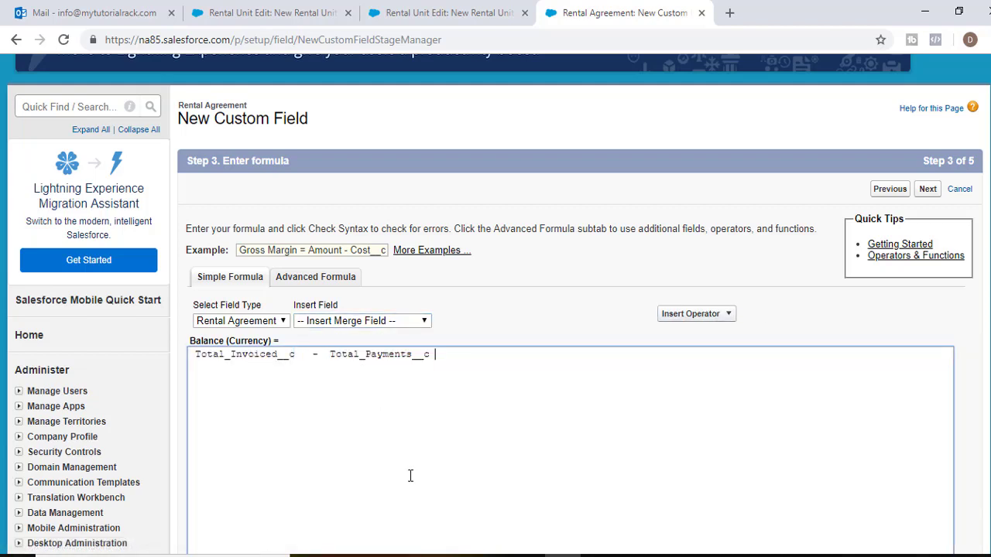
drag(445, 355, 199, 355)
click(445, 358)
shift+click(181, 360)
scroll(245, 375, down, 5)
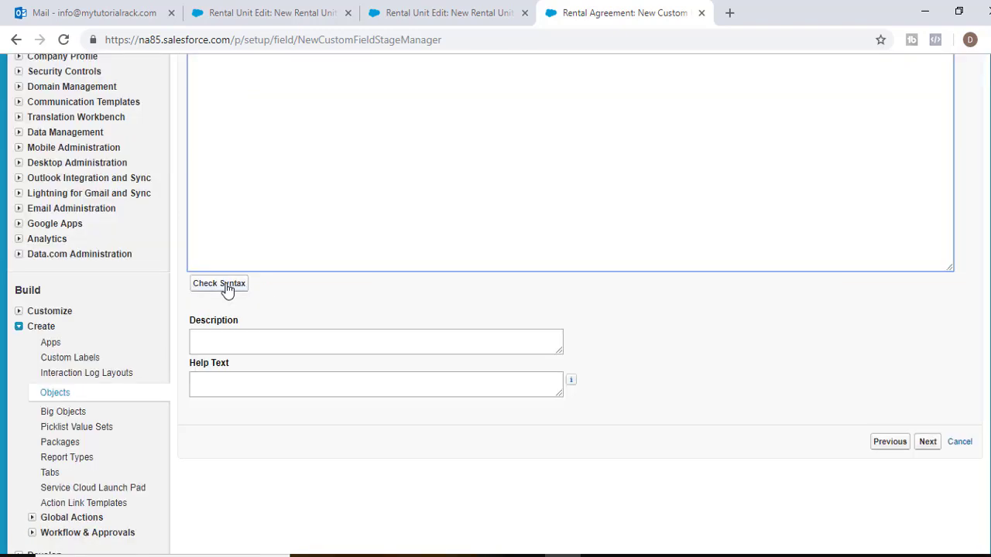
click(222, 287)
Make Balance visible to every profile and save the field.
scroll(576, 460, down, 4)
scroll(575, 460, down, 3)
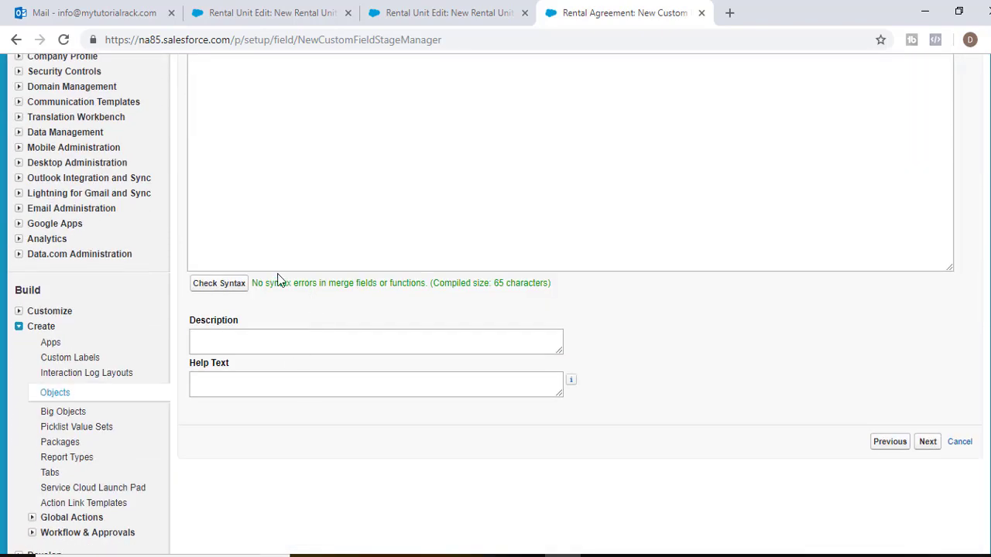
drag(274, 283, 551, 288)
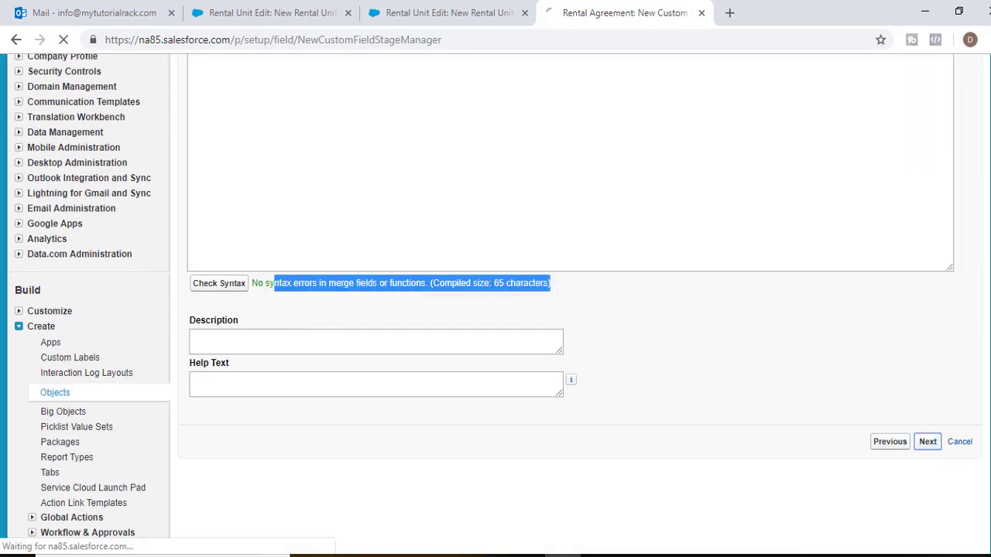
scroll(735, 371, down, 1)
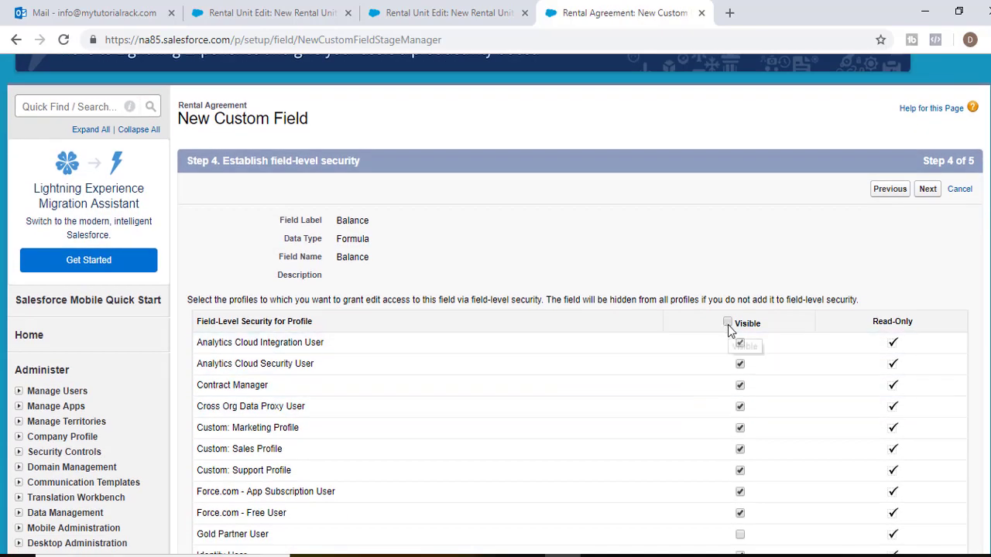
click(727, 322)
click(927, 189)
click(929, 344)
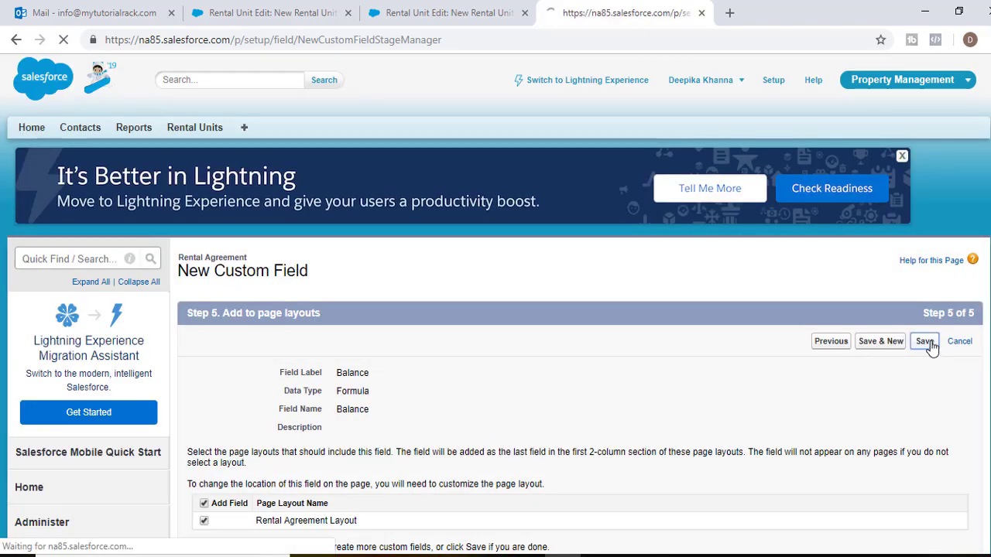
Check Balance appears as Formula (Currency) and filter setup Quick Find with 'schem'.
scroll(154, 280, down, 3)
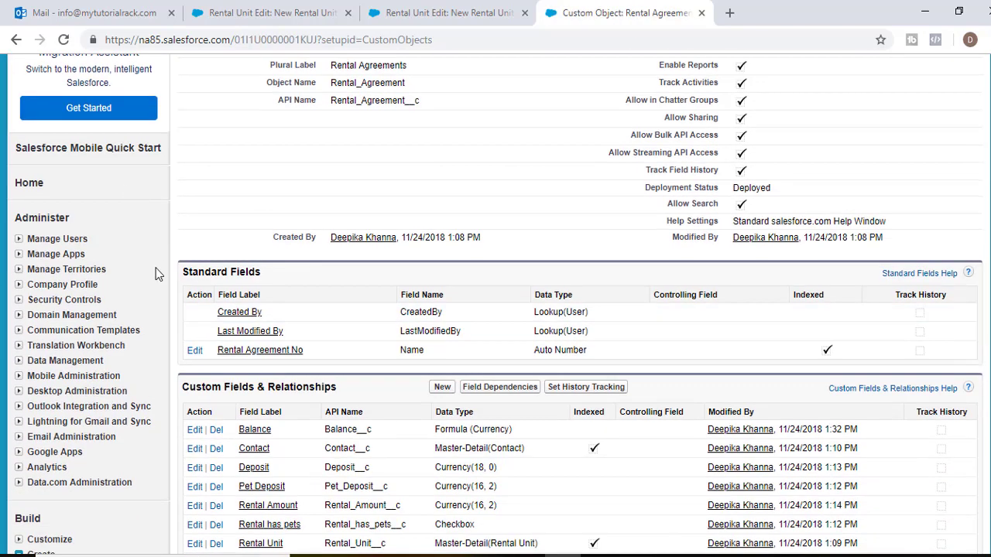
scroll(154, 280, up, 2)
text(sc)
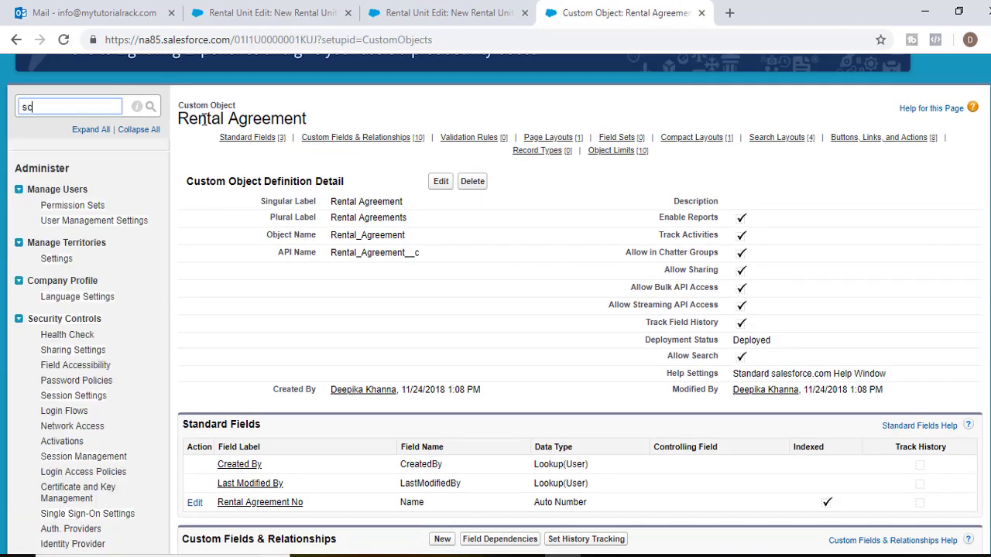
text(hem)
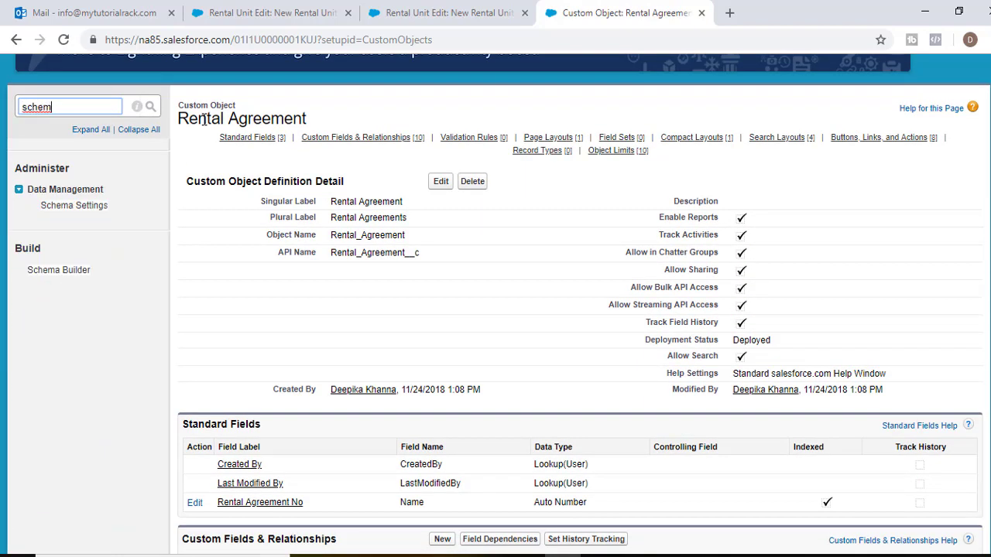
scroll(449, 285, down, 3)
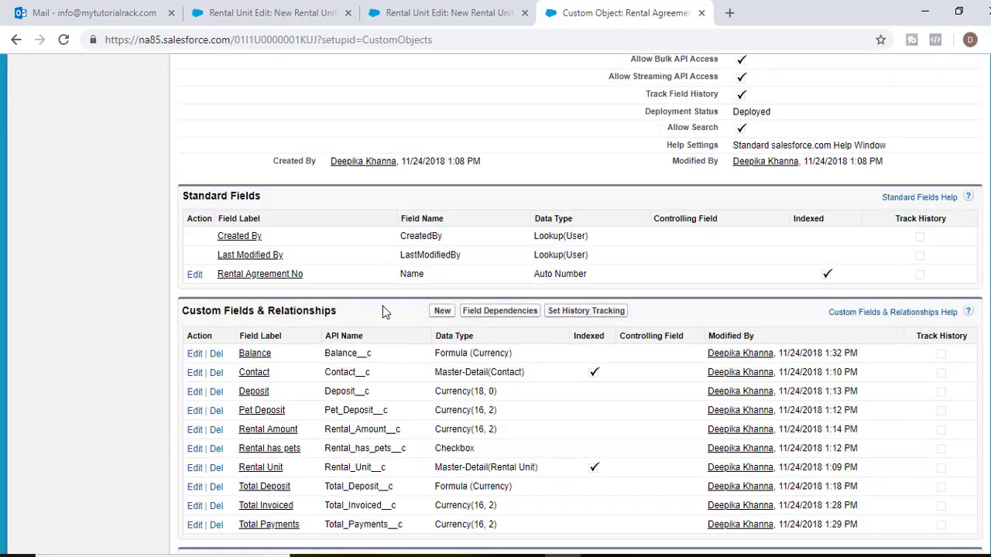
scroll(391, 349, down, 3)
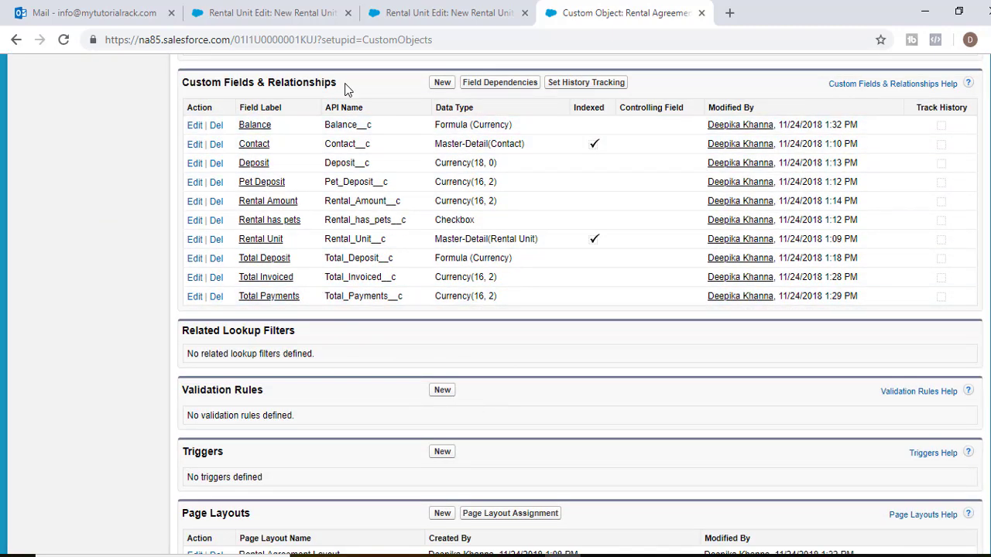
scroll(396, 324, up, 6)
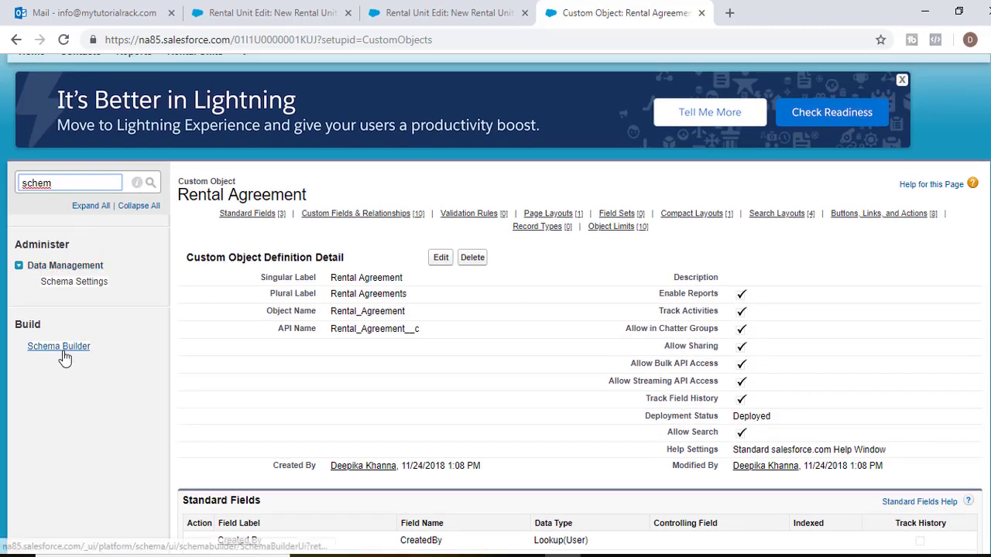
In Schema Builder, search 'rent', add Rental Agreement, and place it right of Rental Unit.
click(60, 344)
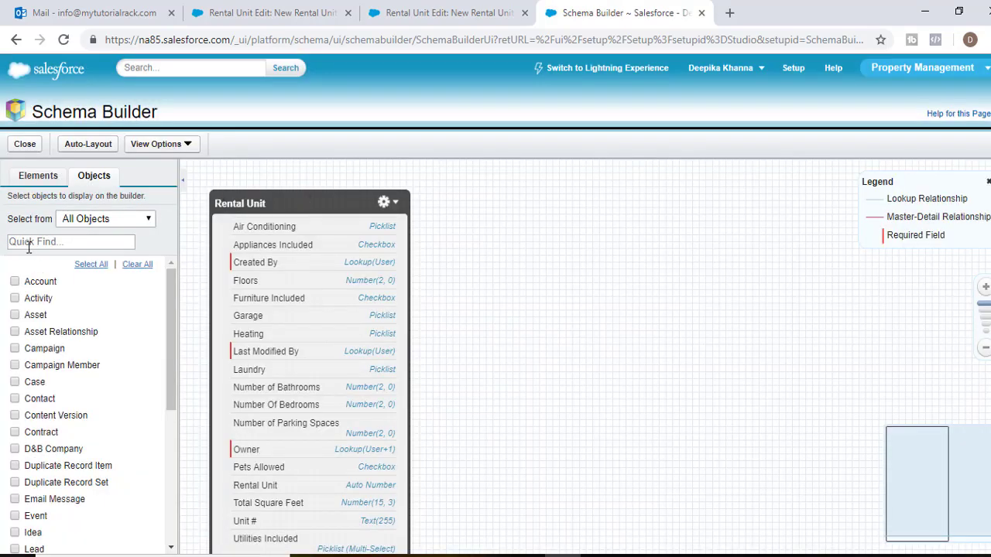
click(29, 245)
text(rent)
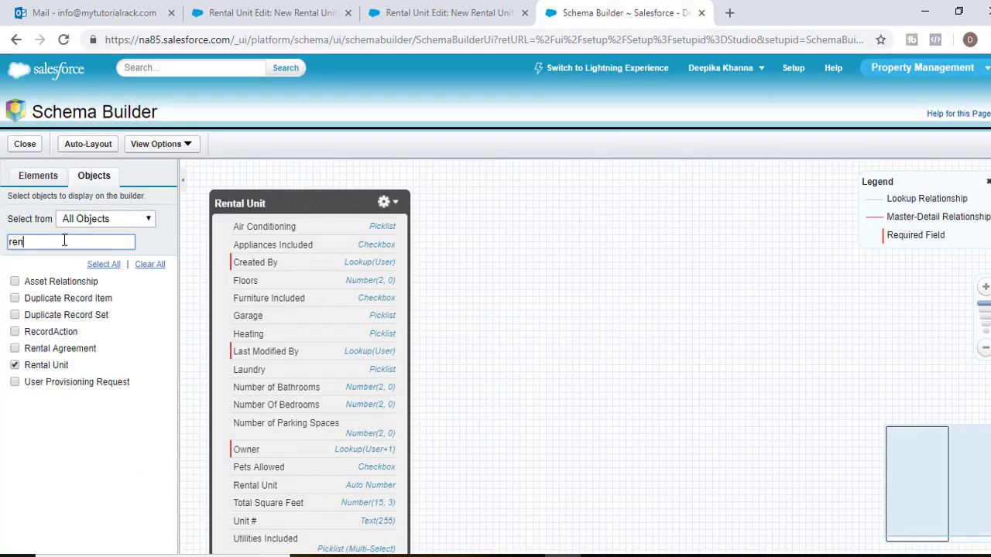
click(91, 282)
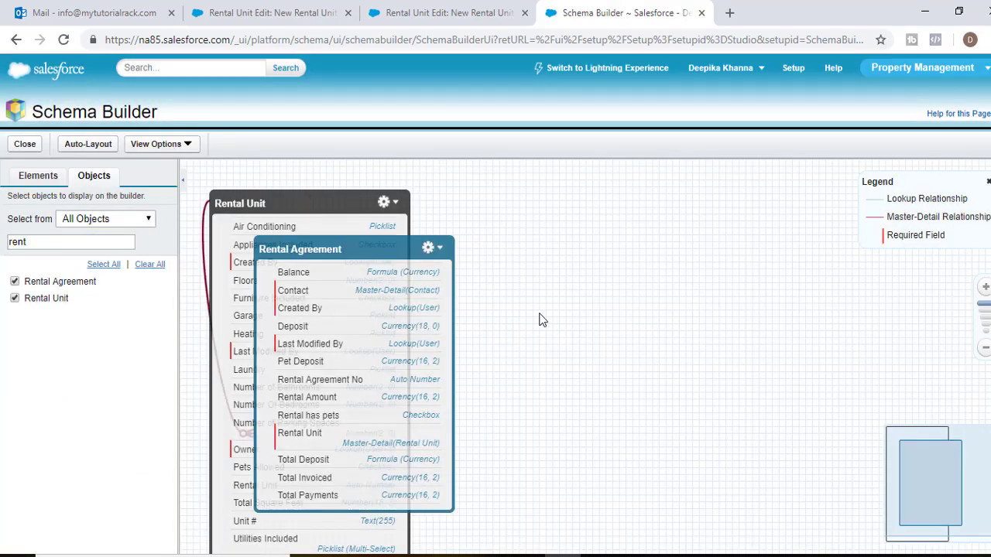
drag(394, 248, 580, 232)
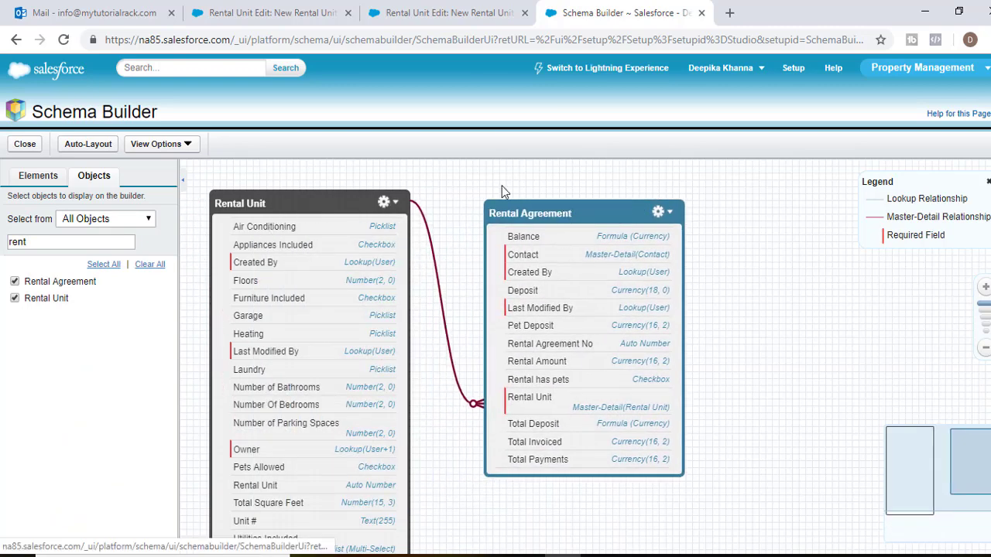
Search 'conta', add Contact to the diagram, and bring it into view.
double_click(31, 243)
text(conta)
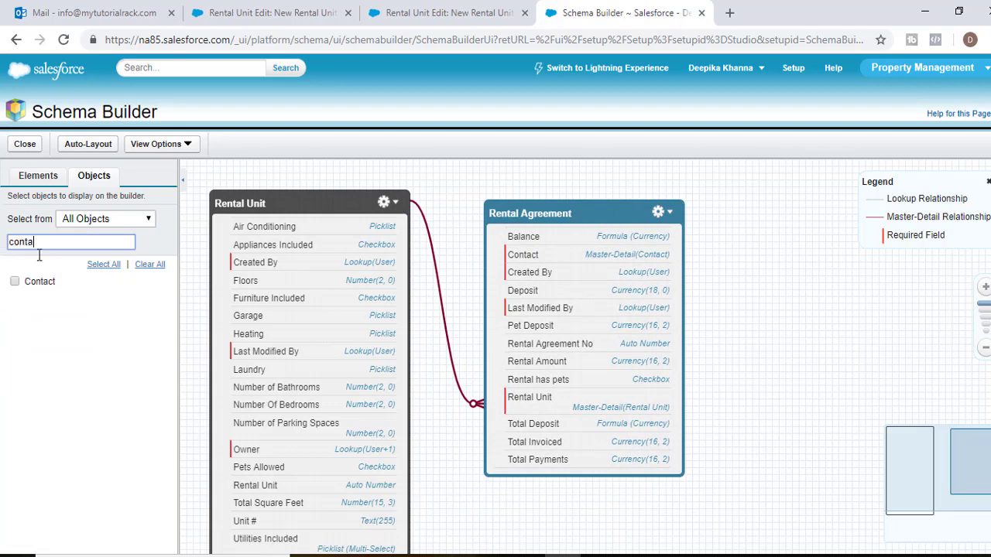
click(39, 282)
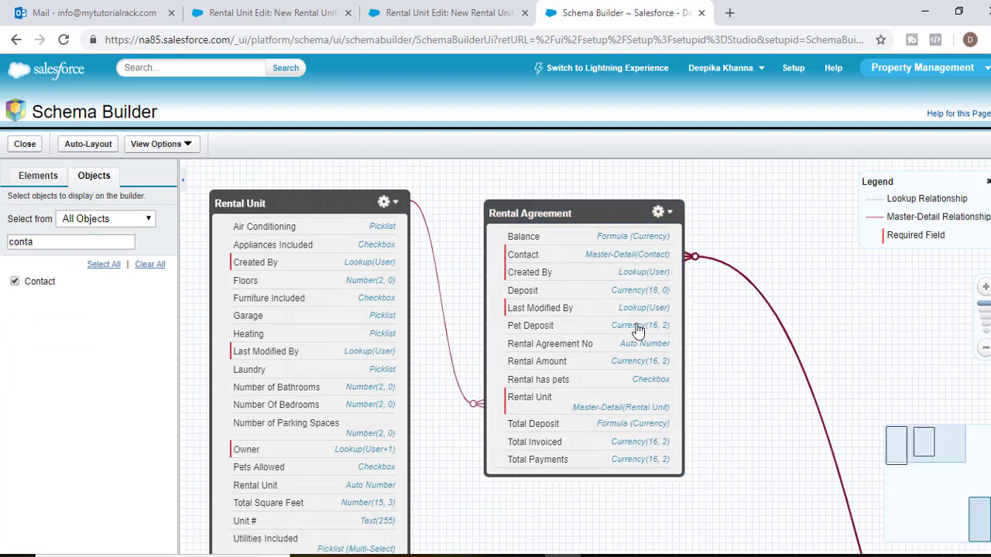
click(975, 515)
drag(703, 440, 627, 68)
Arrange Rental Unit, Rental Agreement and Contact side by side in one row.
drag(287, 287, 332, 233)
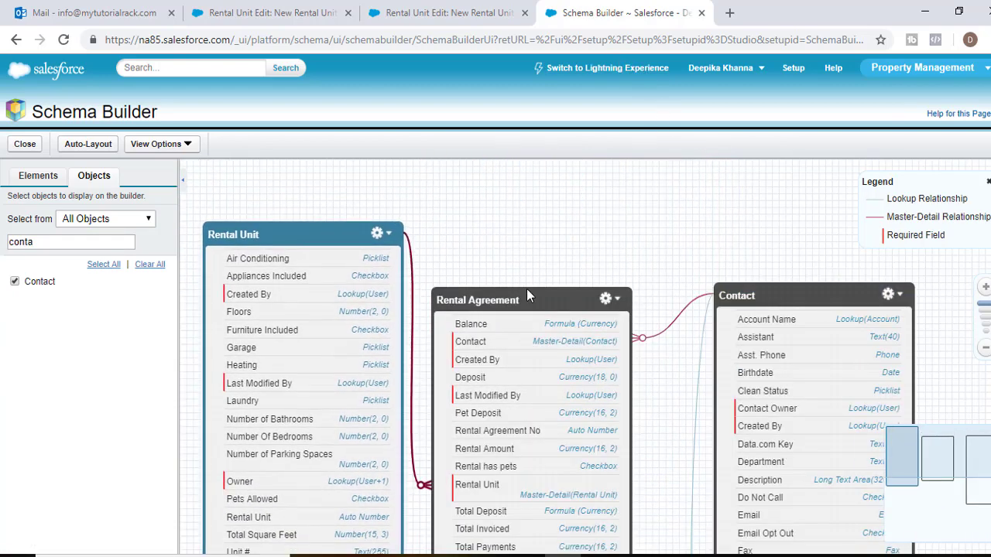
drag(527, 292, 552, 224)
drag(794, 297, 767, 222)
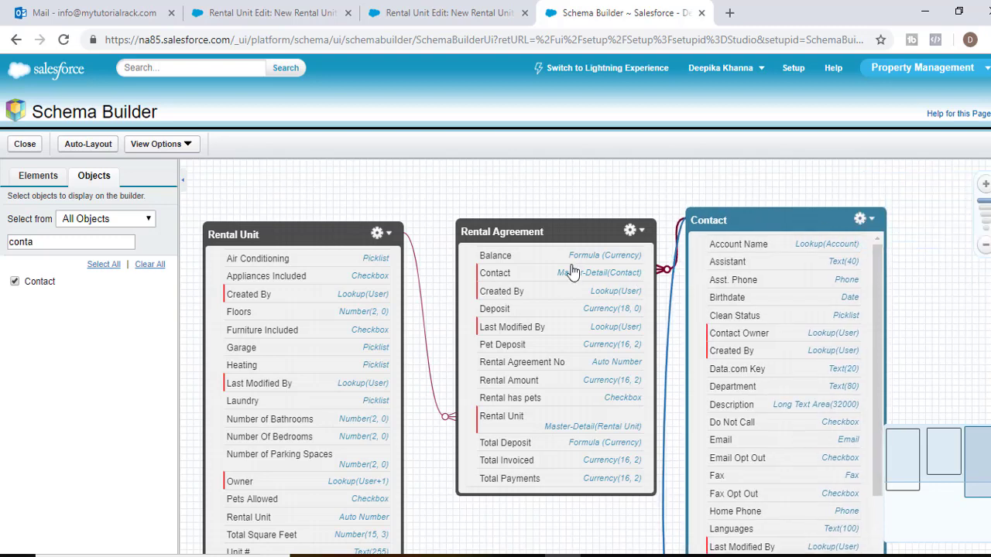
drag(568, 232, 554, 196)
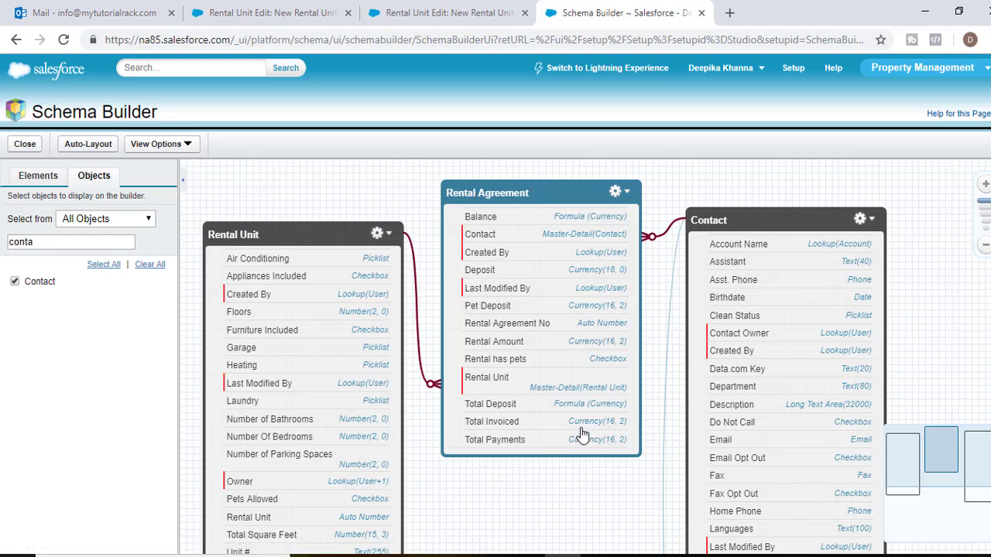
mouse_move(663, 241)
Advance the slide show two slides to slide 8, the Statement custom object.
click(601, 556)
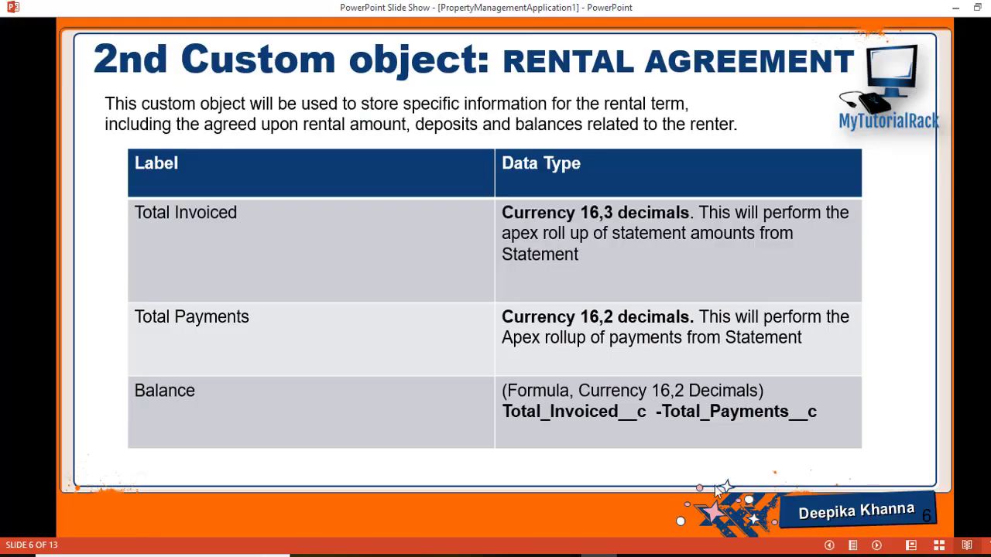
click(876, 545)
click(876, 545)
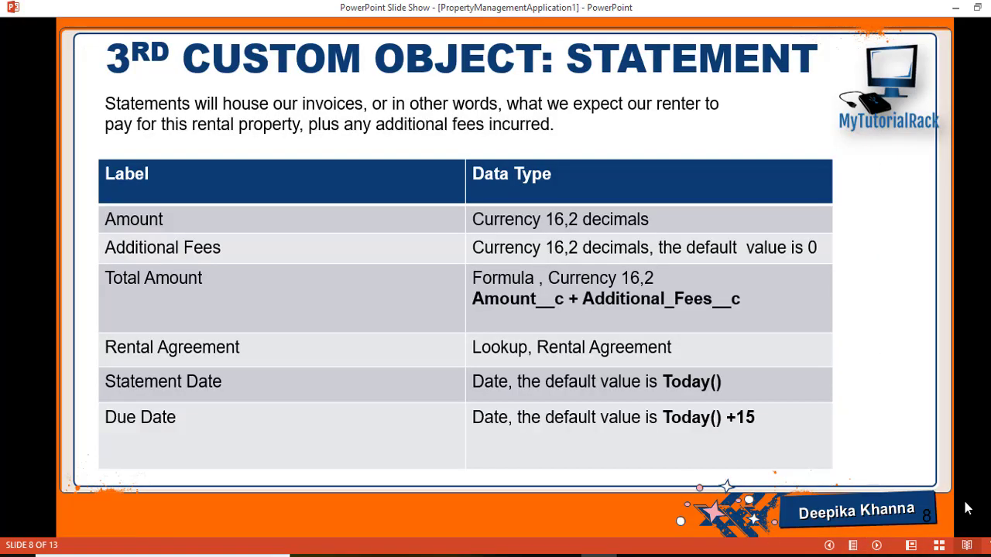